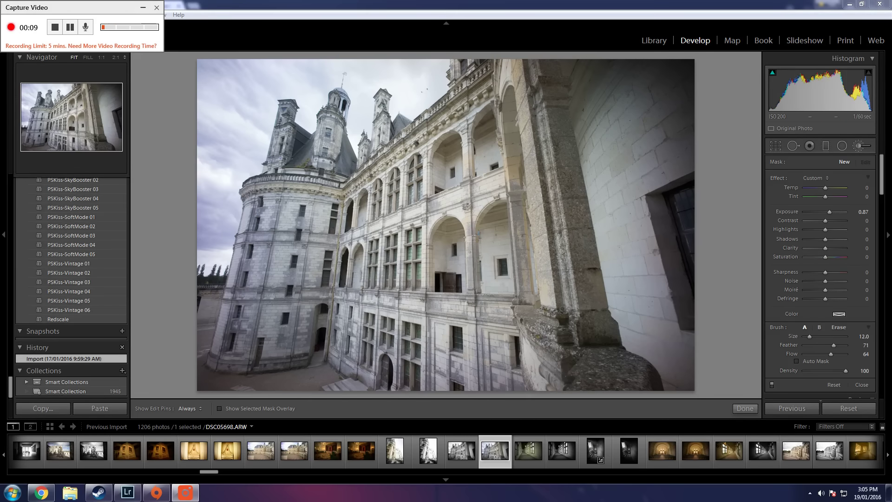
- Hide the capture window and bring the Develop module's Basic panel into view
left_click(142, 8)
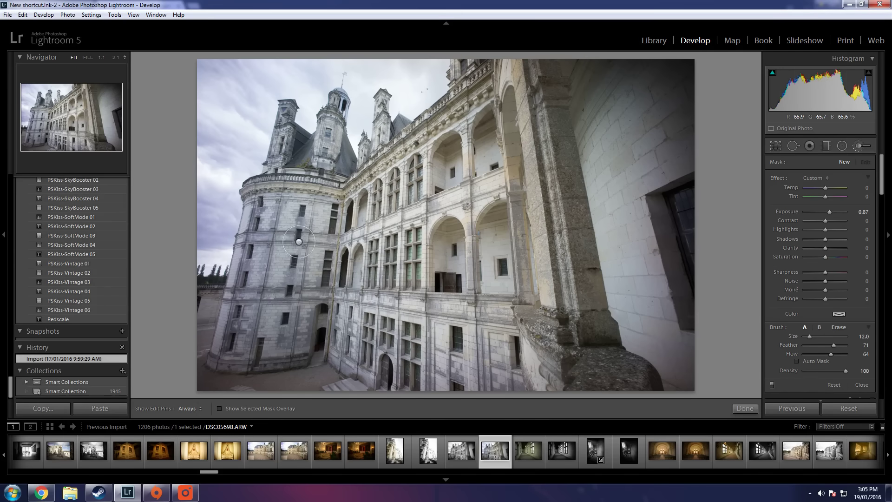
scroll(850, 240, "down", 5)
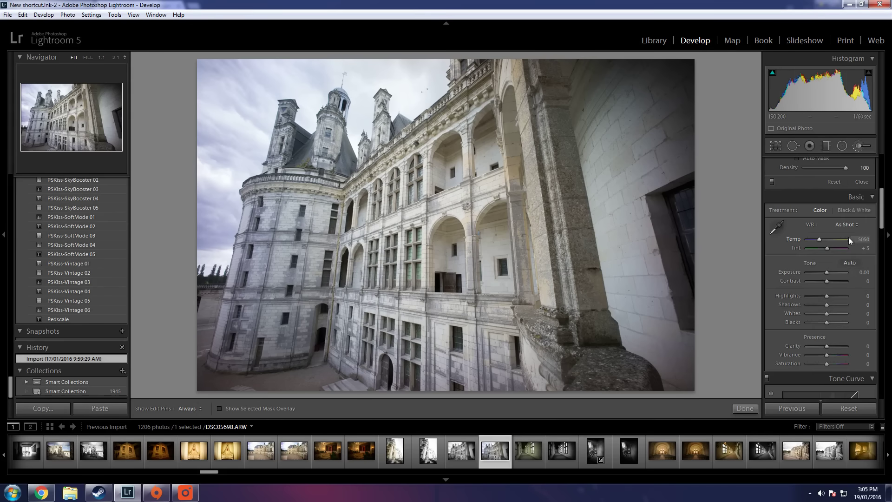
- Switch to Black & White and set Temp 5050, Tint −68, Contrast +38 and Highlights −100
left_click(855, 211)
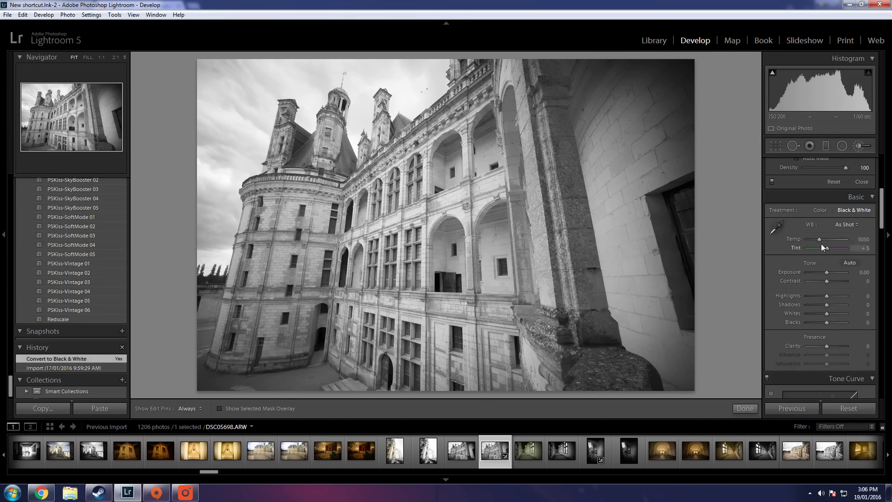
mouse_move(818, 238)
left_mouse_down()
mouse_move(809, 236)
mouse_move(838, 249)
mouse_move(810, 248)
mouse_move(818, 248)
left_mouse_up()
left_click_drag(827, 281, 799, 296)
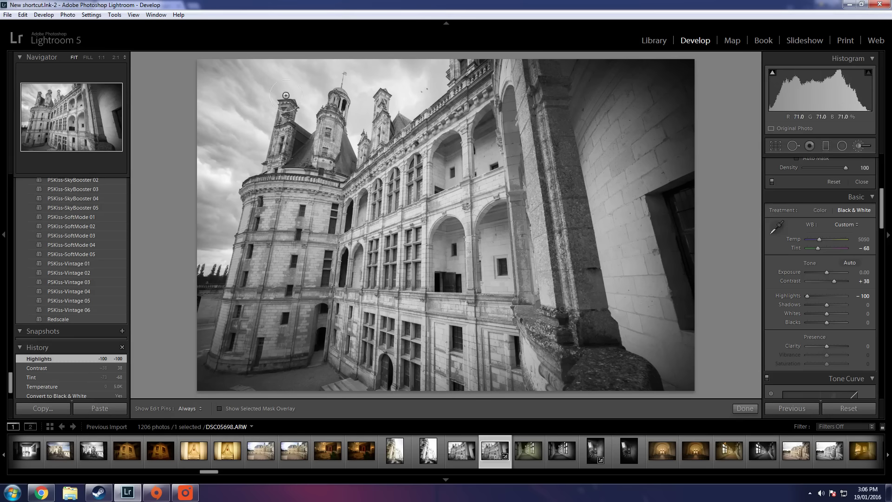
- Heal a spot in the sky above the towers, then set Shadows +24 and Whites +38
left_click(794, 148)
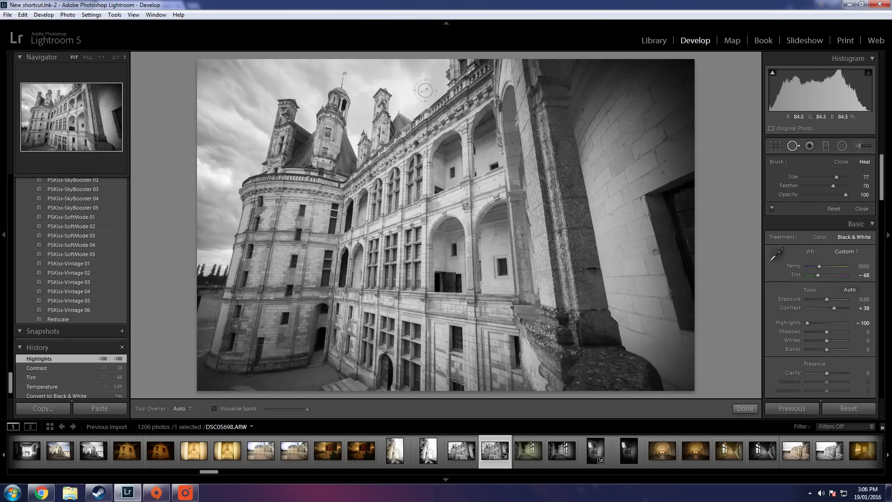
left_click(423, 90)
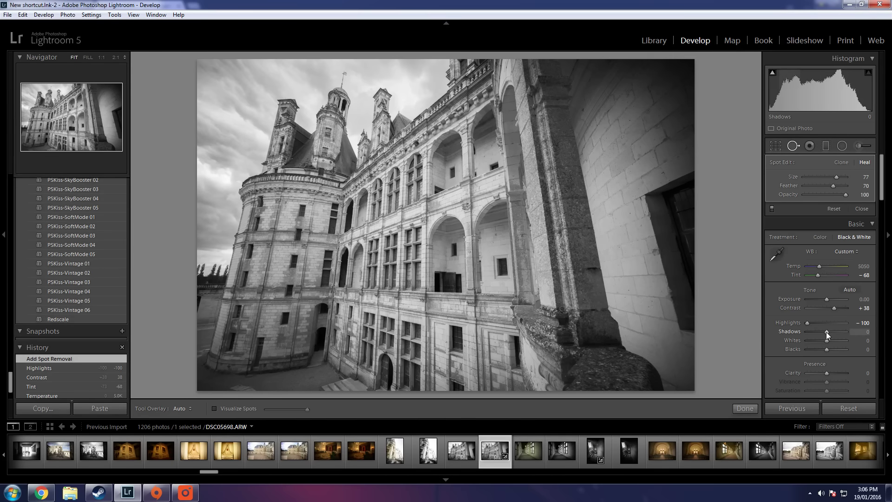
mouse_move(826, 332)
left_mouse_down()
mouse_move(836, 331)
mouse_move(819, 333)
mouse_move(831, 332)
left_mouse_up()
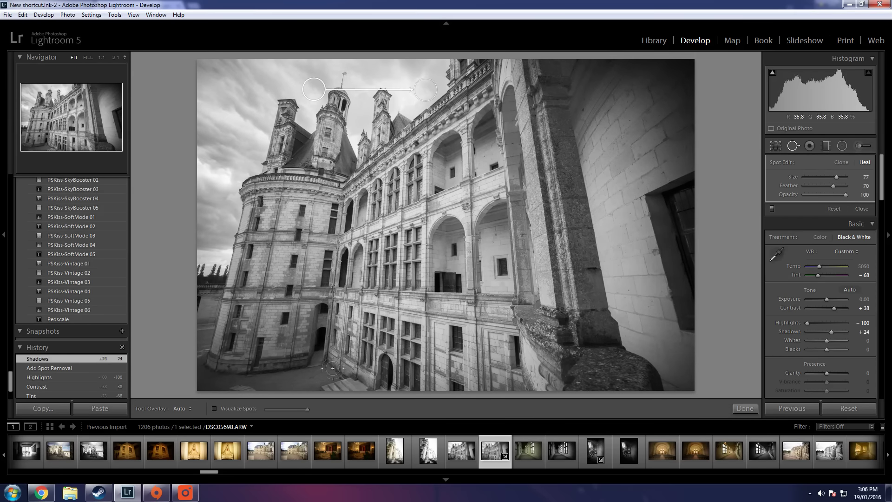
left_click(828, 341, "alt")
mouse_move(828, 340)
left_mouse_down()
mouse_move(834, 341)
mouse_move(817, 348)
left_mouse_up()
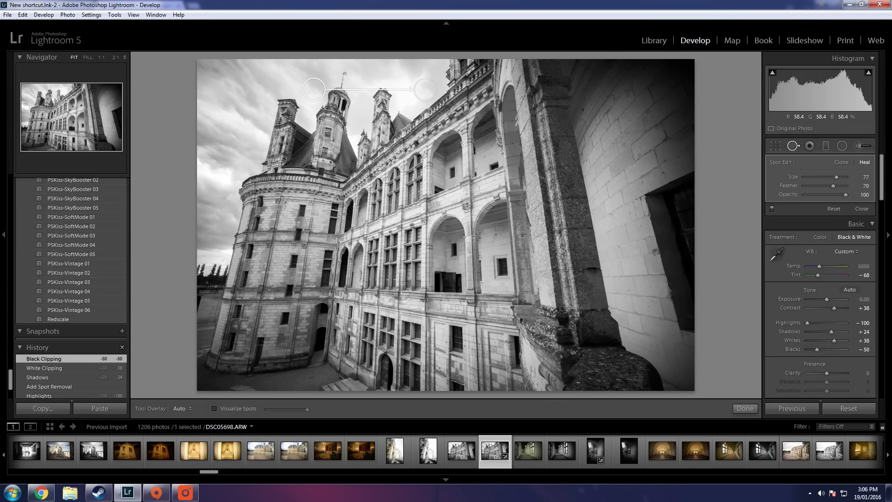
- Compare with the earlier black-and-white state, then set Clarity +45 and lift Shadows to +61
scroll(86, 380, "down", 3)
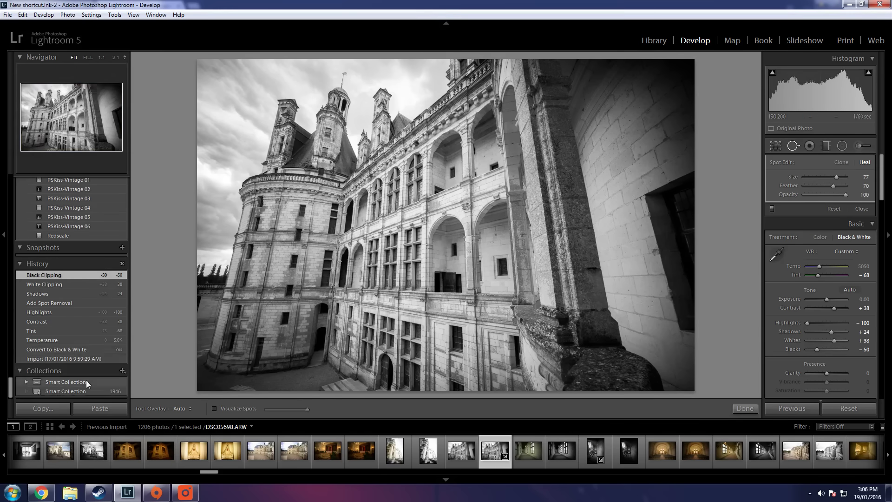
left_click(85, 349)
left_click(68, 275)
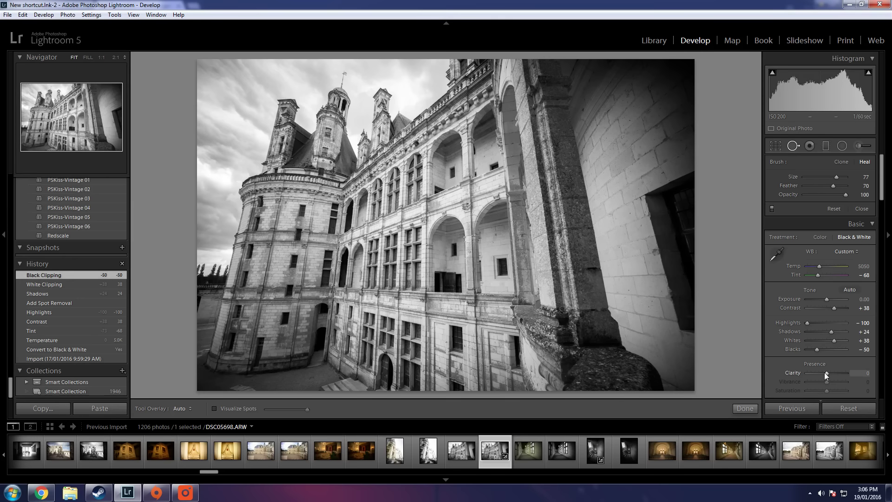
left_click_drag(827, 373, 833, 376)
scroll(845, 325, "down", 3)
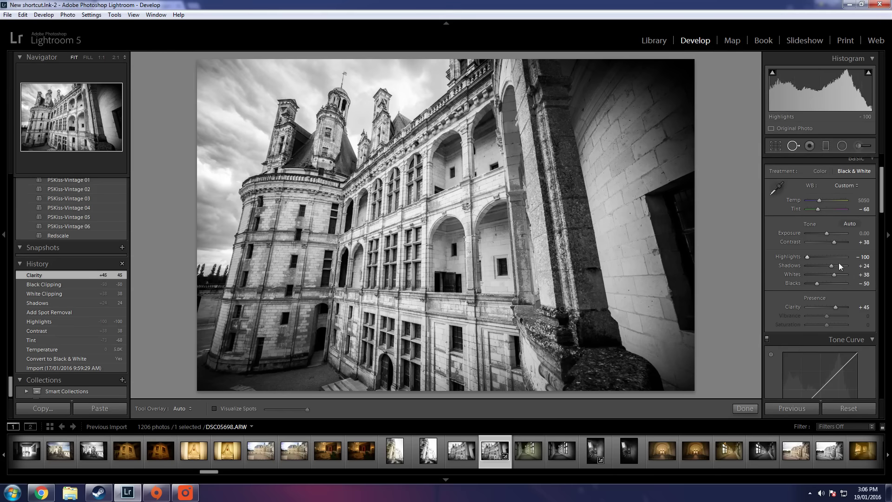
left_click_drag(832, 268, 839, 268)
- Set the B&W mix to Red +16, Orange −7, Yellow −78, Blue −40 and Magenta +38
scroll(819, 305, "down", 5)
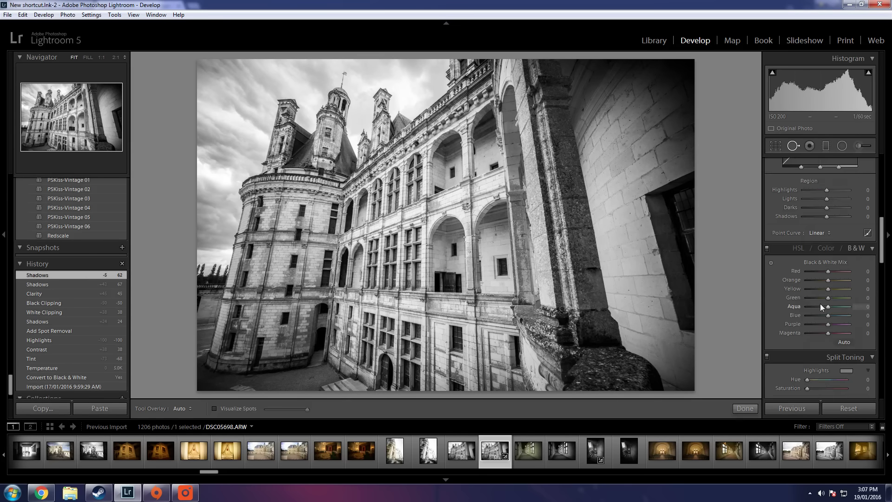
left_click_drag(828, 280, 836, 333)
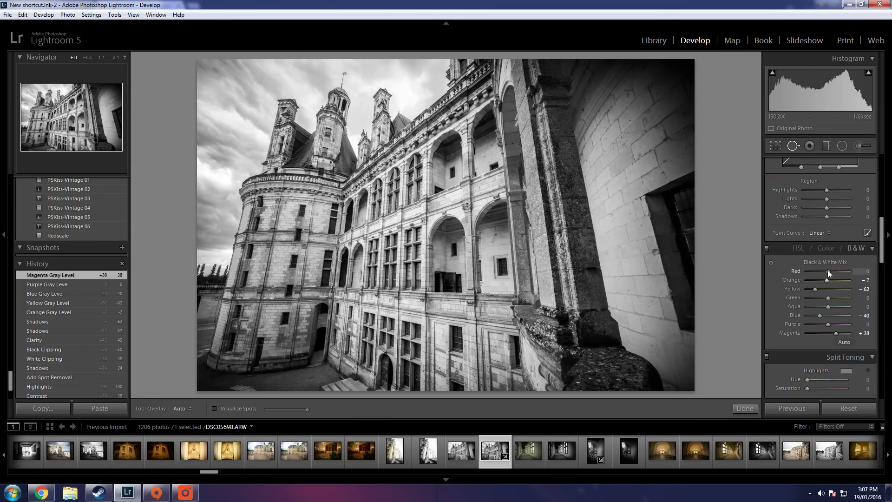
left_click_drag(828, 272, 813, 291)
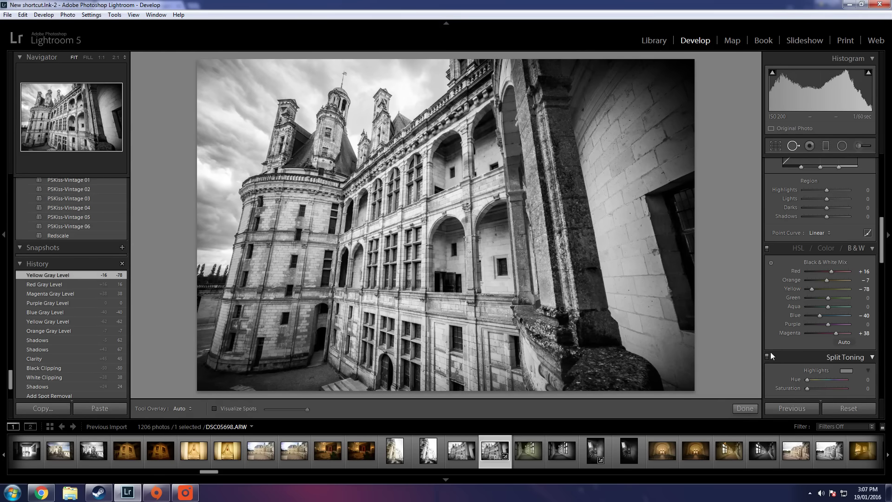
key("alt+Tab")
key("alt+Tab")
key("alt+Tab")
key("alt+Tab")
key("alt+Tab")
key("alt+Tab")
key("alt+Tab")
- Return to Lightroom and reduce the Sharpening amount to 0
left_click(143, 8)
scroll(820, 279, "down", 10)
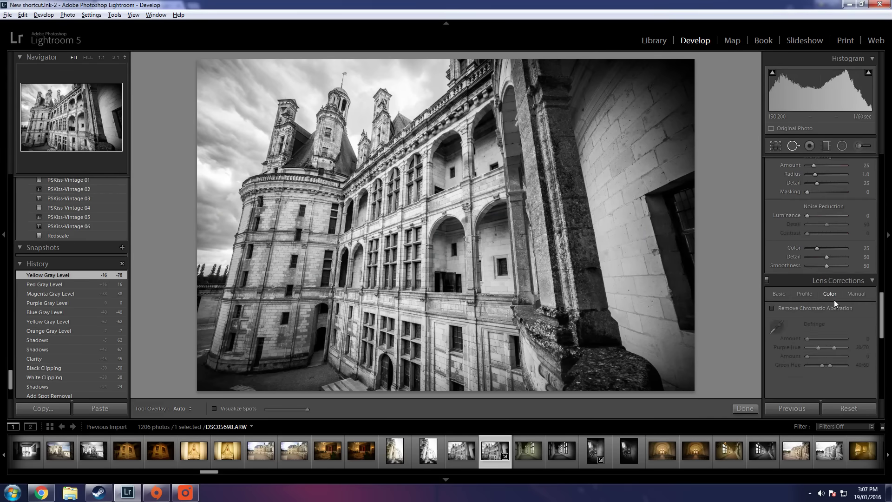
scroll(825, 292, "up", 3)
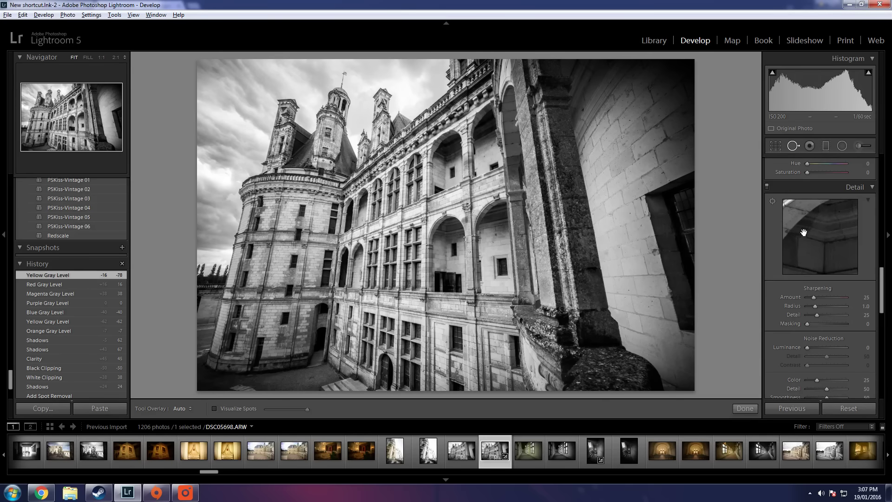
left_click_drag(813, 298, 792, 300)
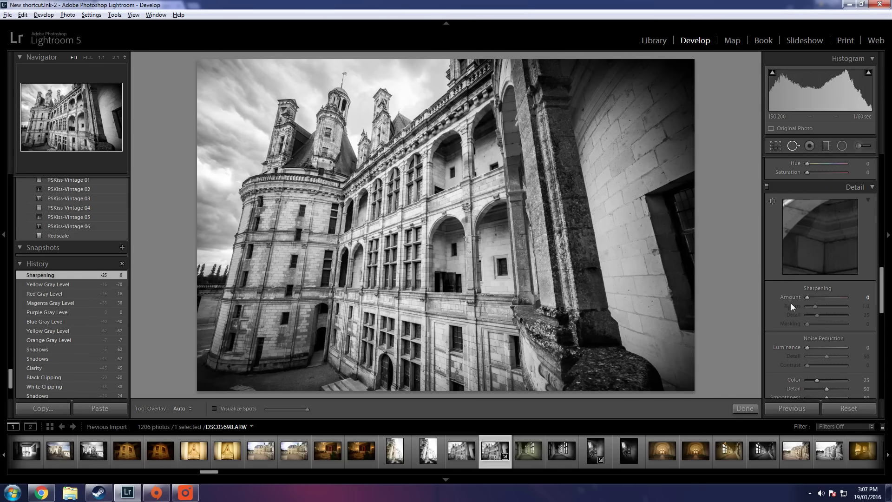
- Add a −5 post-crop vignette to darken the photo's edges
scroll(833, 350, "down", 5)
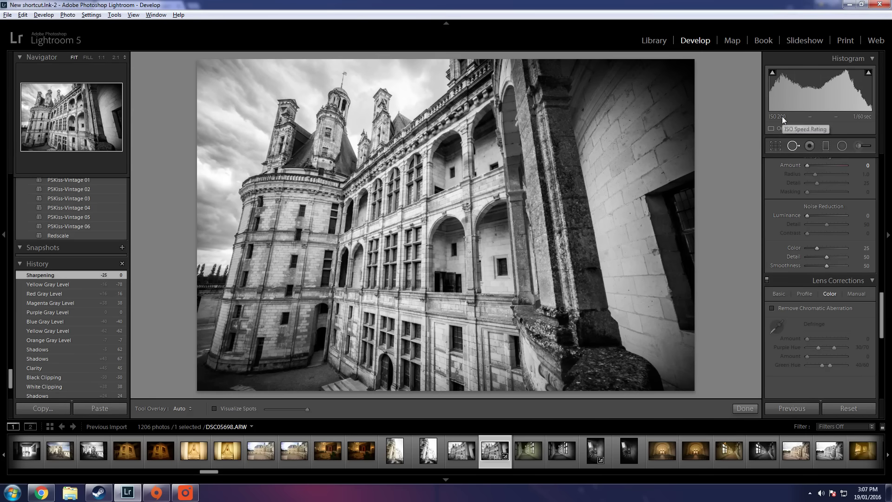
scroll(846, 342, "down", 4)
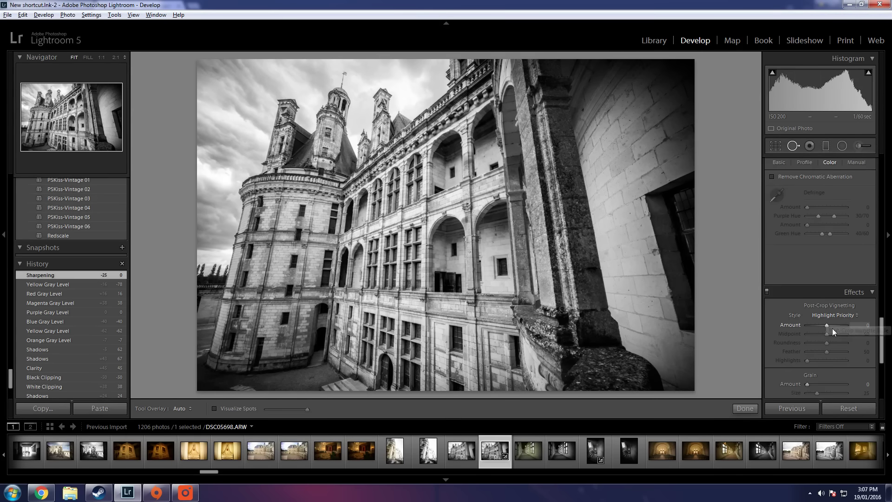
left_click_drag(827, 327, 826, 326)
scroll(842, 292, "down", 4)
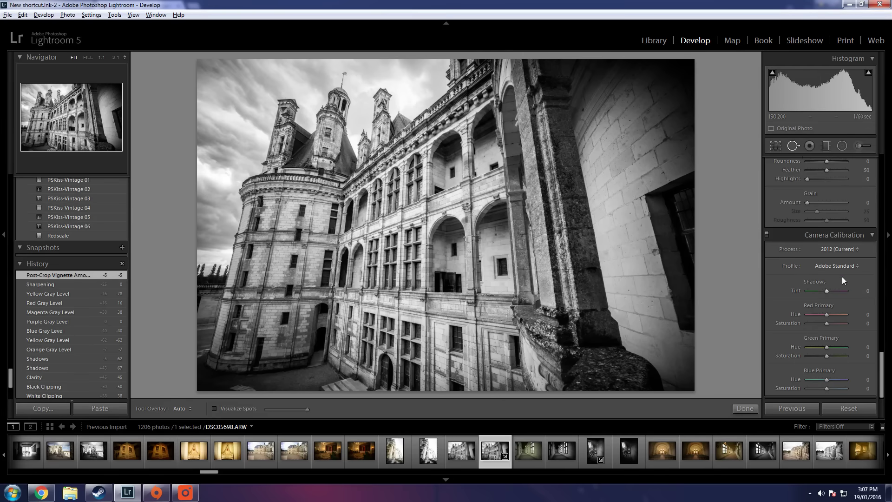
- Drag a graduated filter over the top-left sky with Exposure −0.20, Contrast 75, Highlights 33, Shadows −29, Clarity 47
left_click(826, 146)
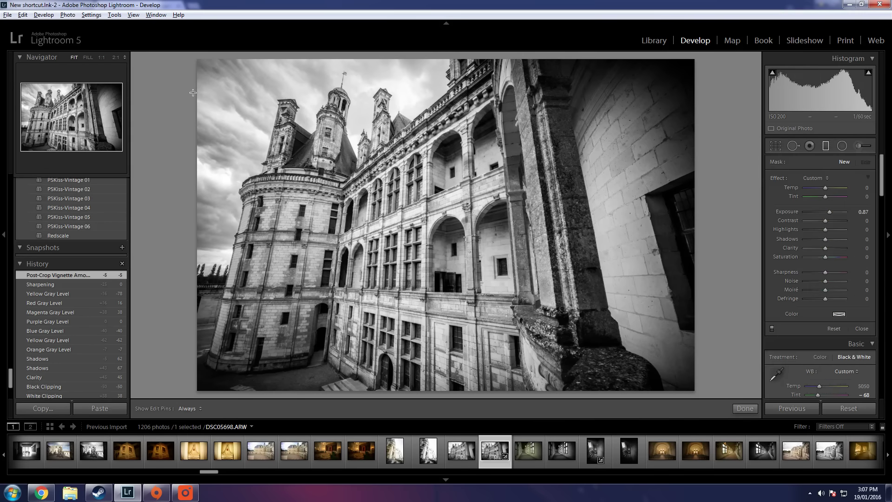
left_click_drag(196, 81, 347, 230)
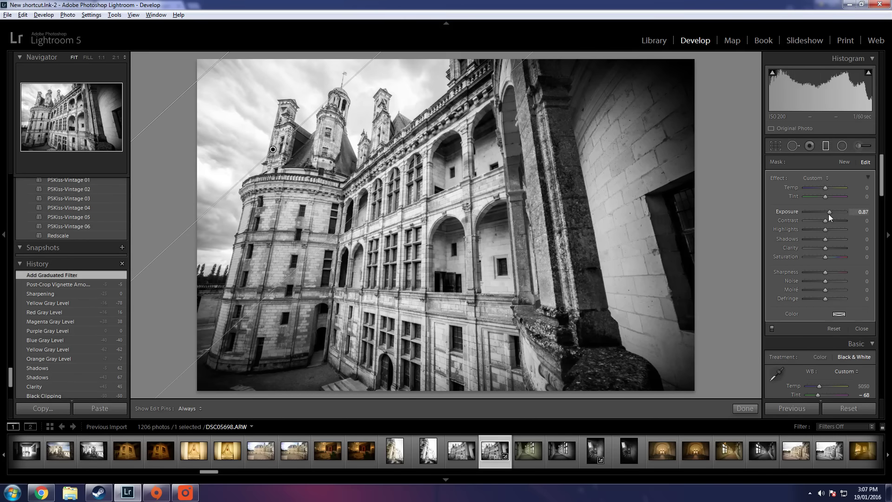
left_click_drag(829, 214, 824, 211)
left_click(867, 217)
type("-0.2")
key("Return")
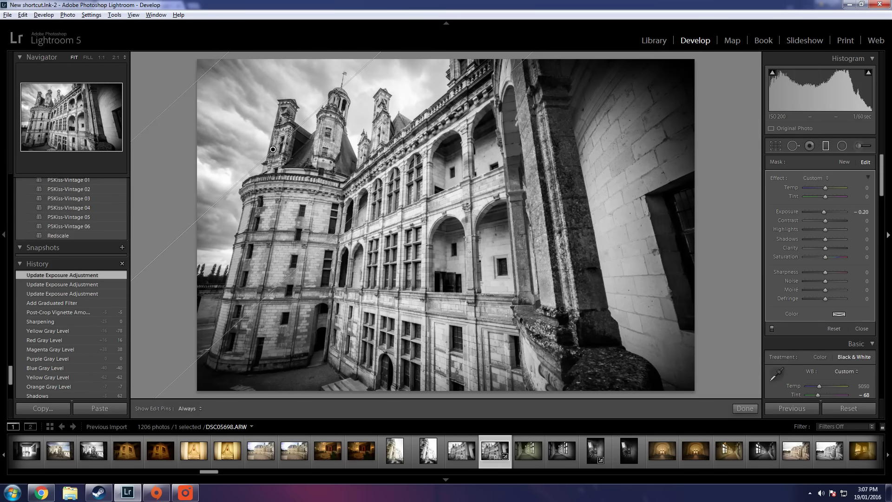
mouse_move(825, 222)
left_mouse_down()
mouse_move(843, 222)
mouse_move(840, 246)
mouse_move(816, 238)
mouse_move(833, 231)
left_mouse_up()
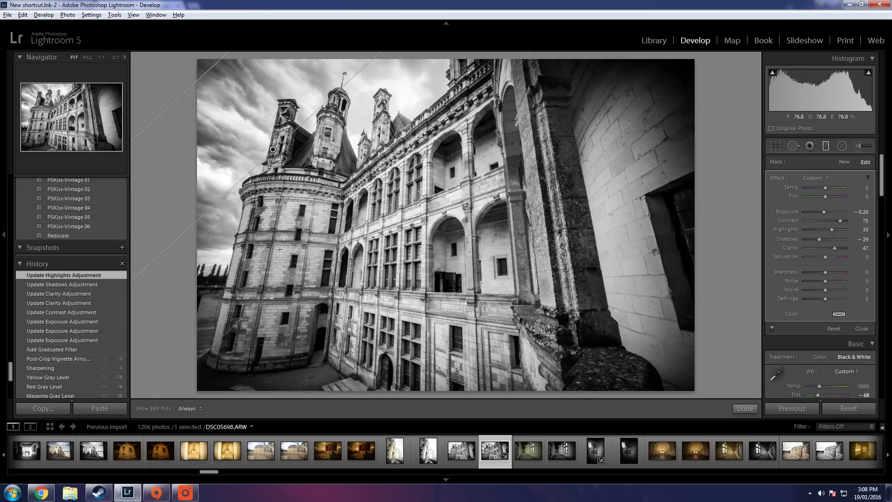
- Set up the Adjustment Brush with Exposure reset and more Clarity, then paint the left and lower castle walls
left_click(855, 147)
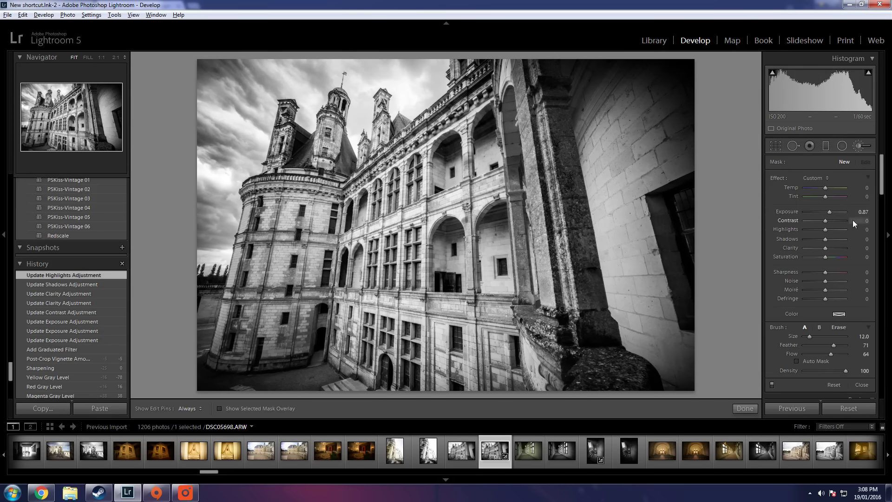
double_click(830, 211)
left_click_drag(827, 248, 834, 249)
key("h")
scroll(302, 347, "up", 3)
mouse_move(303, 347)
left_mouse_down()
mouse_move(366, 314)
mouse_move(349, 292)
mouse_move(355, 265)
mouse_move(348, 225)
left_mouse_up()
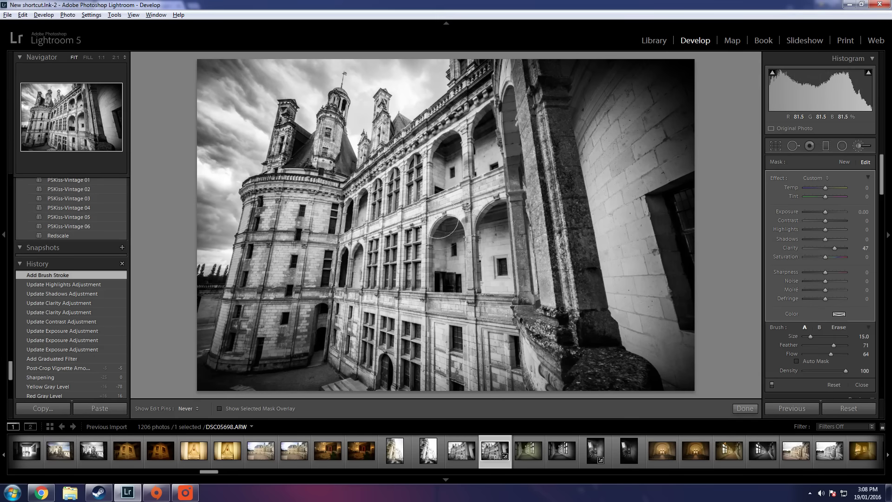
mouse_move(393, 265)
left_mouse_down()
mouse_move(567, 269)
mouse_move(485, 379)
mouse_move(368, 383)
mouse_move(465, 393)
left_mouse_up()
- Paint clarity strokes over the right-hand wall, undoing the last stroke
key("h")
key("h")
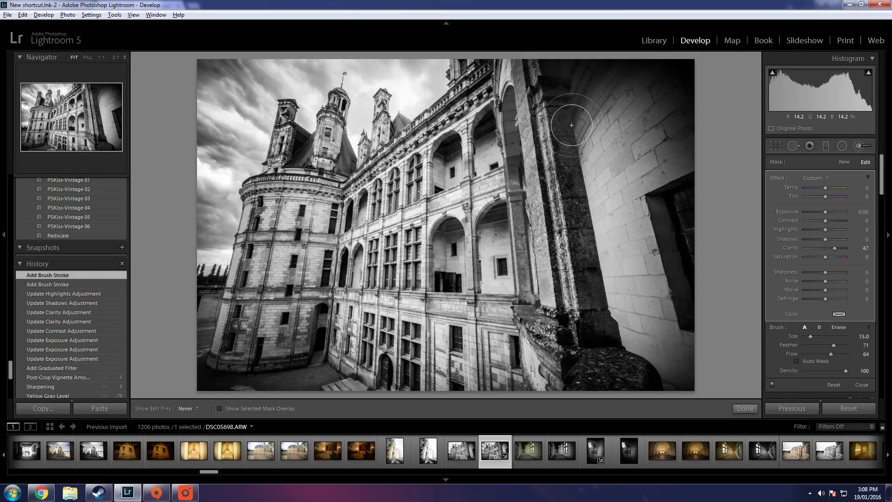
mouse_move(569, 141)
left_mouse_down()
mouse_move(553, 111)
mouse_move(596, 337)
left_mouse_up()
key("h")
mouse_move(578, 171)
left_mouse_down()
mouse_move(539, 104)
mouse_move(530, 195)
mouse_move(438, 283)
mouse_move(362, 374)
left_mouse_up()
key("h")
- Paint the left tower and lower-left building, then set the brush to Clarity 63 and Shadows 24
key("h")
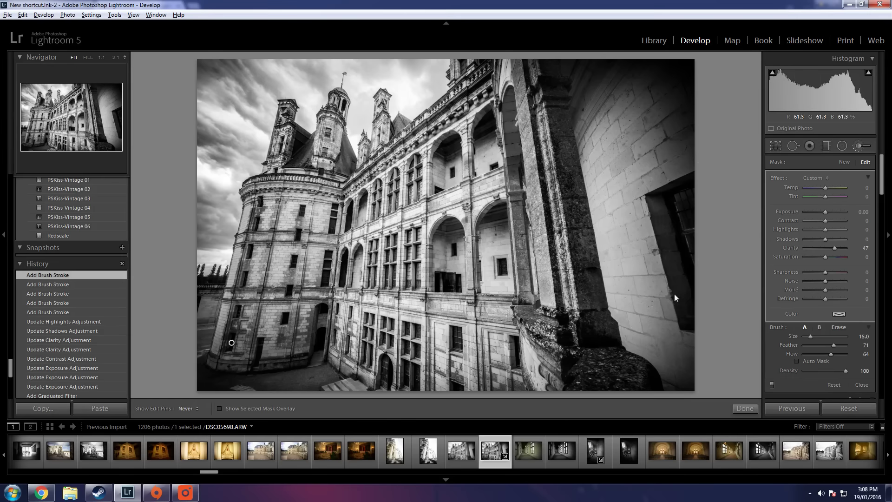
key("ctrl+z")
mouse_move(351, 143)
left_mouse_down()
mouse_move(353, 236)
mouse_move(311, 165)
left_mouse_up()
key("h")
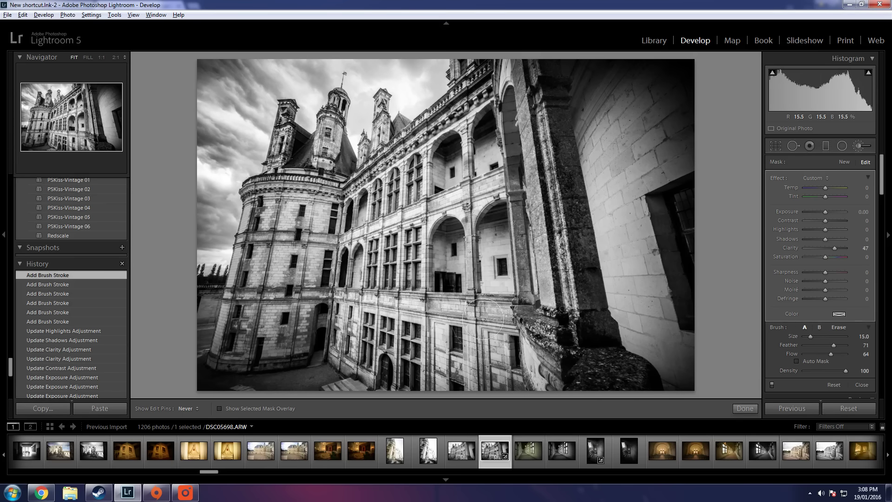
left_click(402, 336)
key("h")
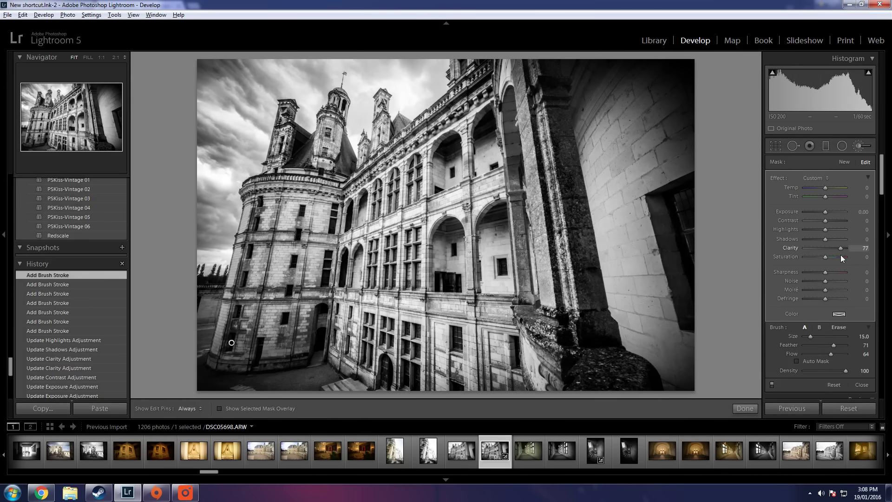
left_click_drag(838, 253, 829, 242)
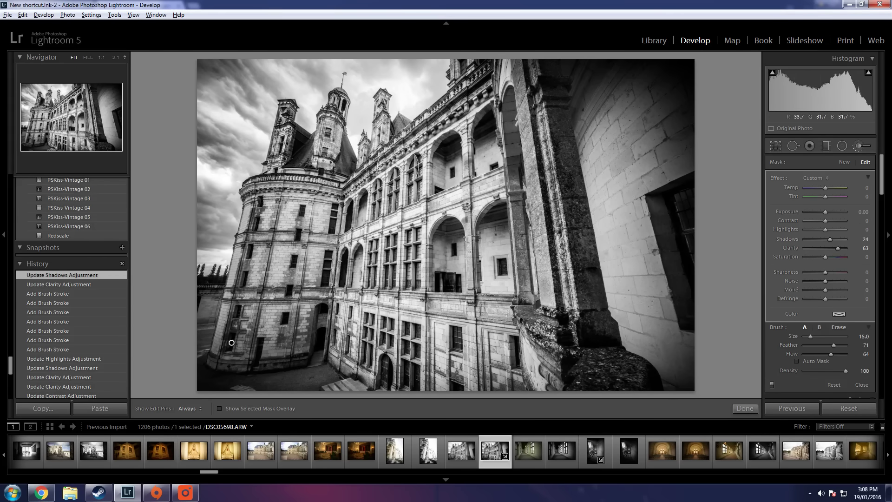
- Add one more clarity brush dab on the castle
key("h")
left_click(427, 173)
key("h")
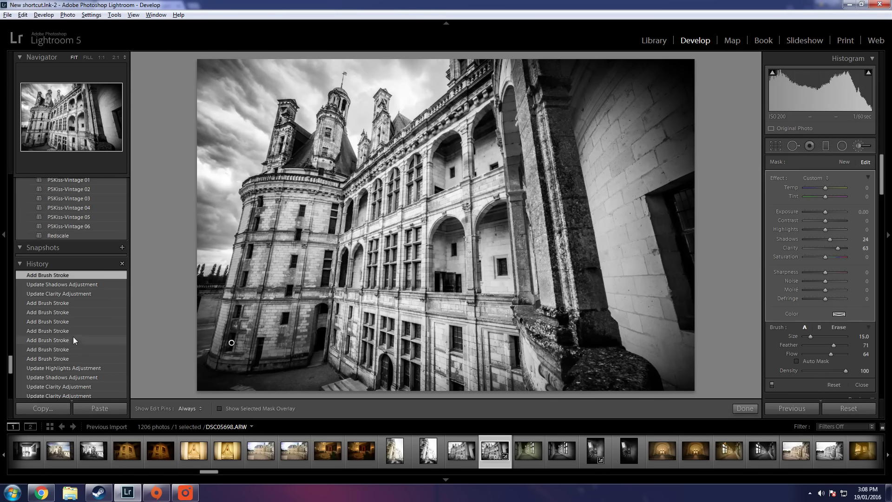
- Compare against the plain black-and-white history state, then view the tower tops at 1:1
scroll(69, 367, "down", 10)
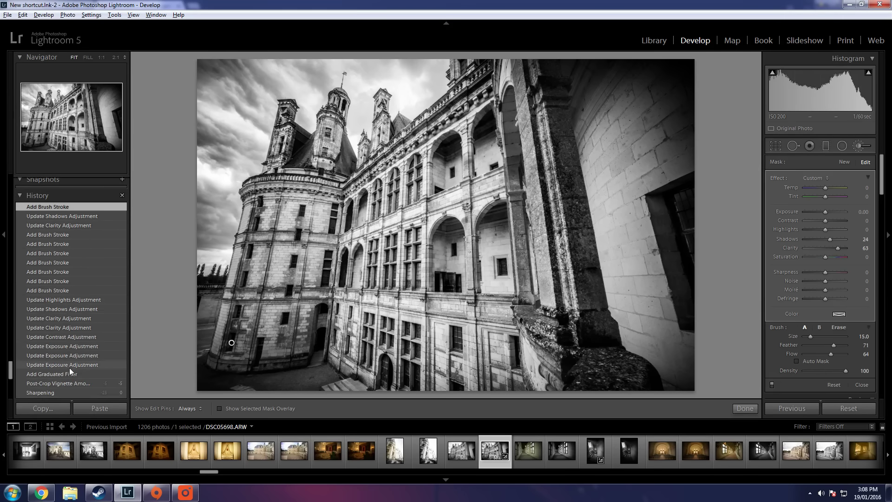
scroll(78, 332, "down", 5)
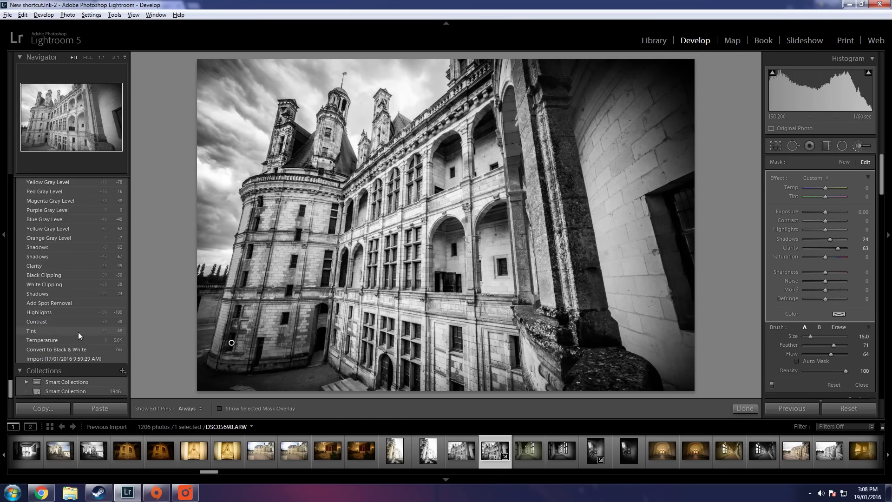
left_click(63, 351)
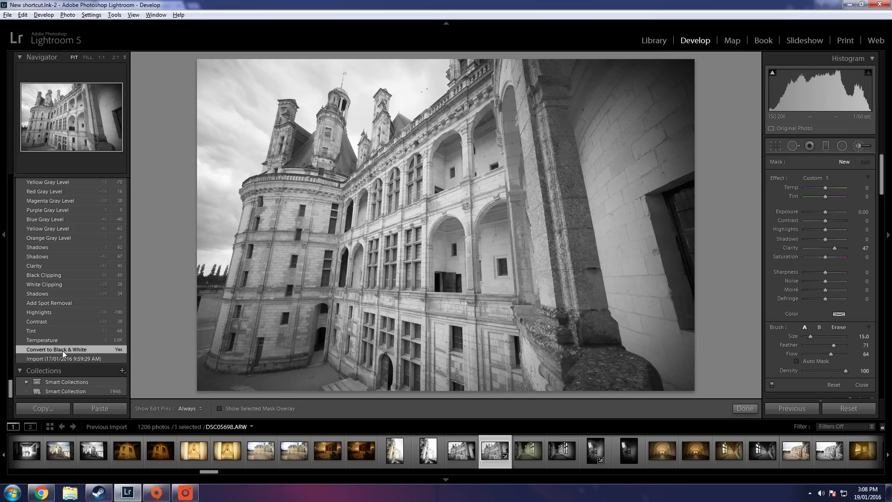
key("ctrl+z")
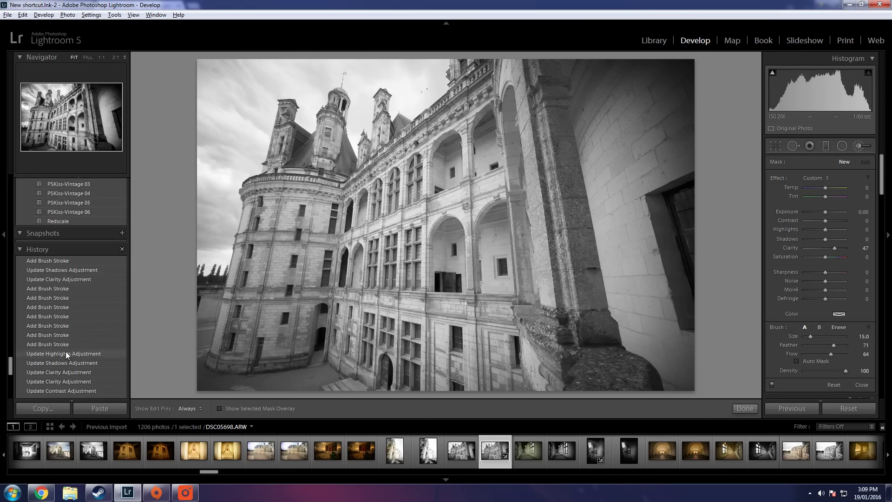
left_click(77, 262)
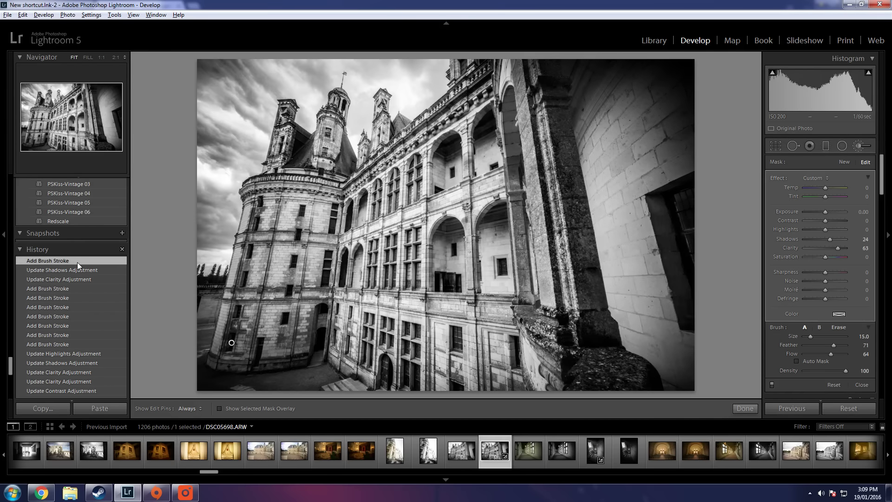
left_click(42, 95)
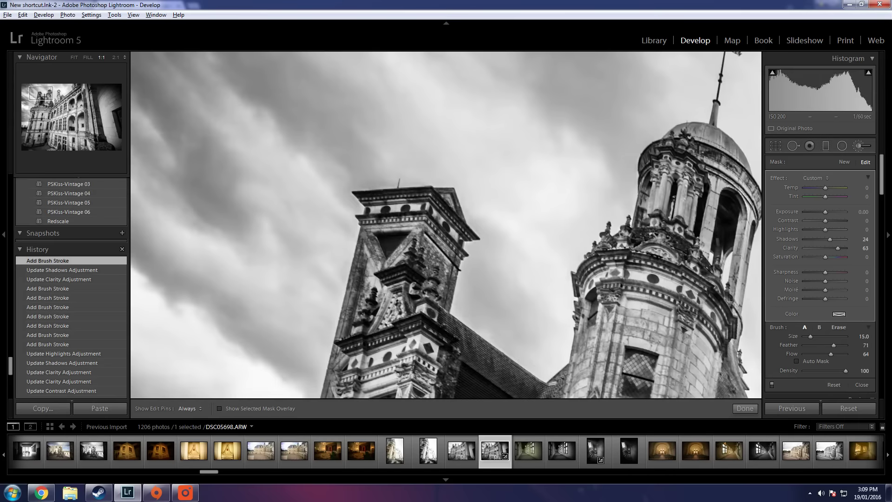
- Switch the Navigator to FIT to show the entire château photo
left_click(74, 57)
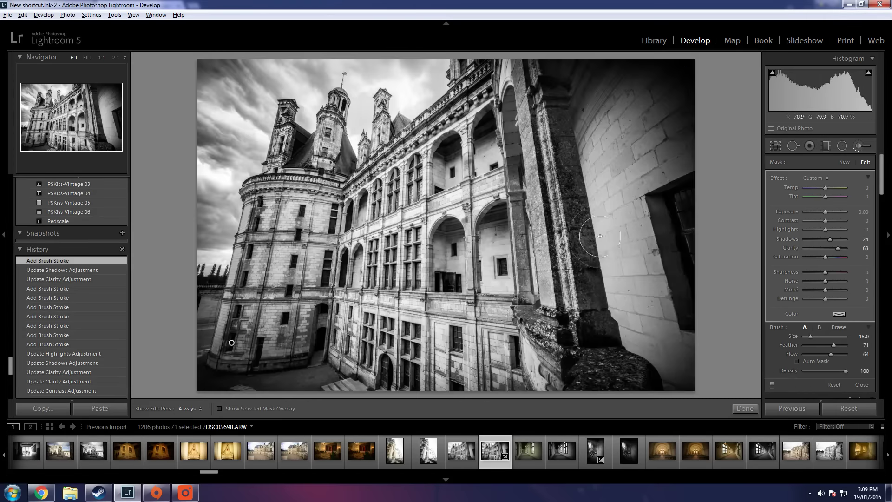